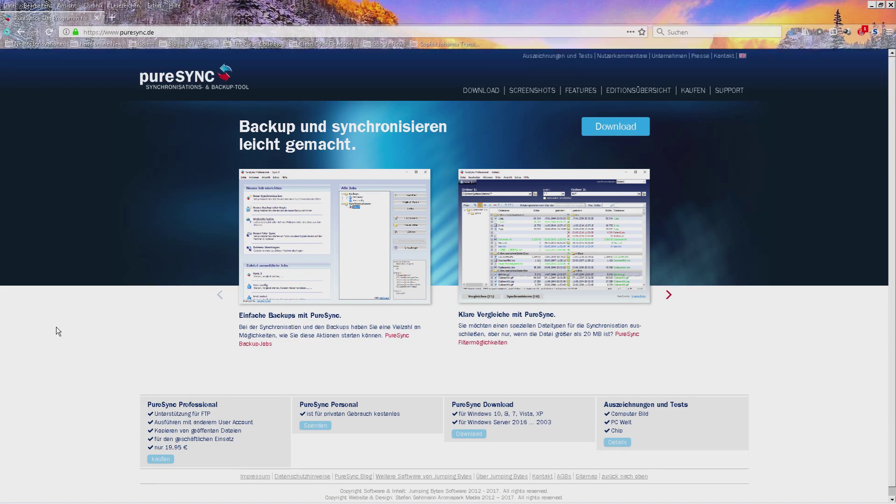
# Highlight the PureSync Personal note about free private use on the PureSync website
pyautogui.moveTo(400, 414); pyautogui.dragTo(298, 400)
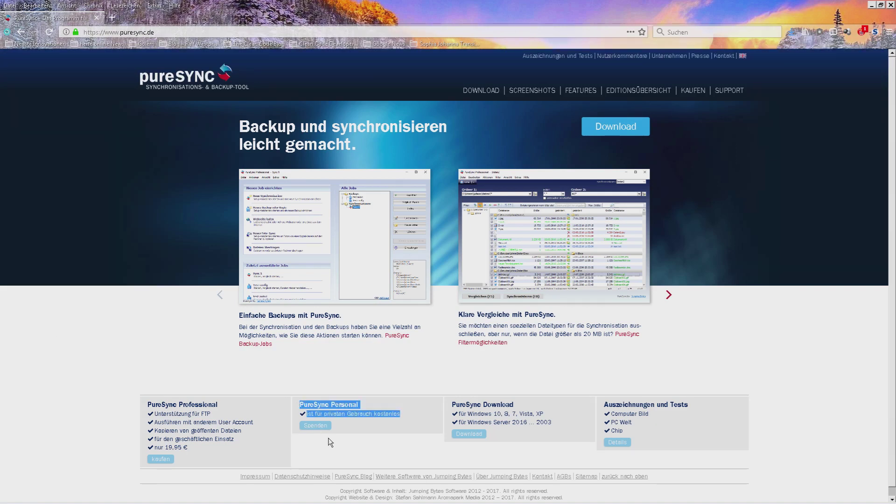
pyautogui.click(344, 428)
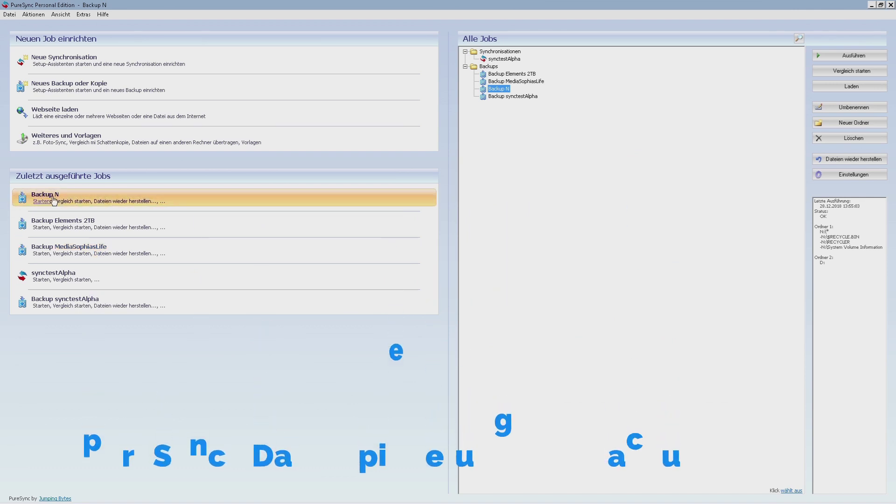
# Switch to PureSync and start setting up a new synchronisation job
pyautogui.click(63, 60)
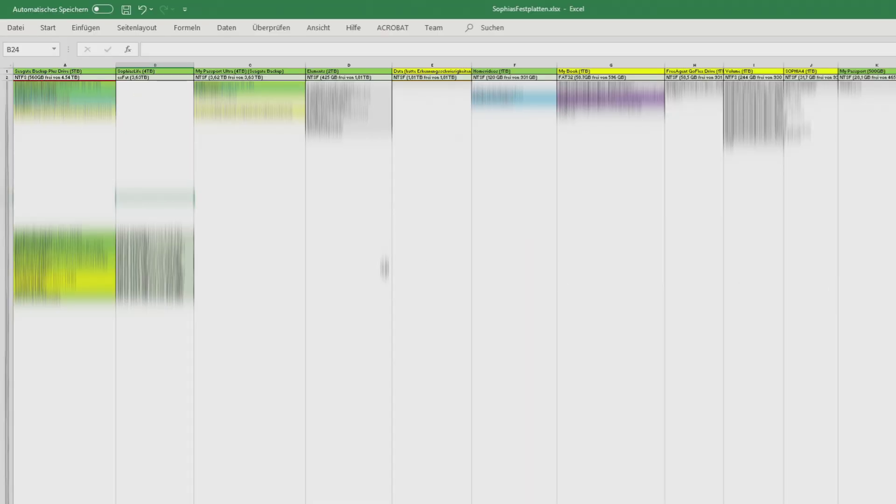
# Switch to the Excel drive overview and examine the whole list, the large drives, individual entries and their file systems
pyautogui.click(64, 179)
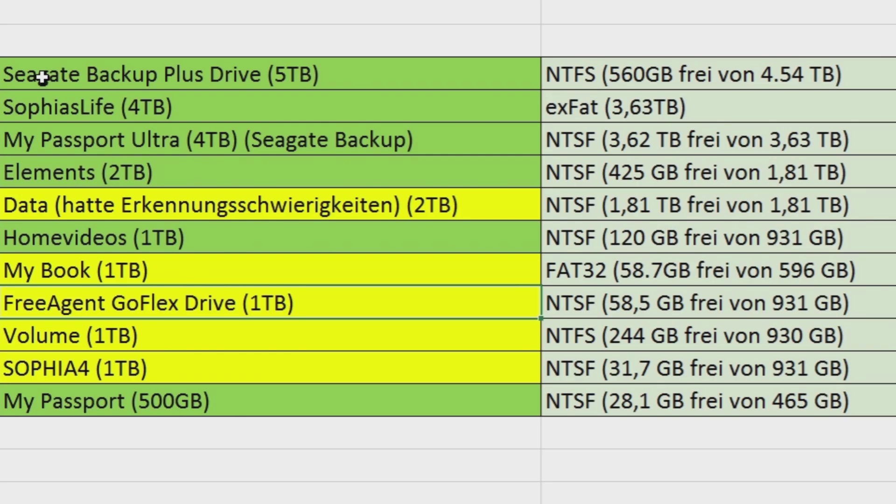
pyautogui.moveTo(140, 74); pyautogui.dragTo(791, 398)
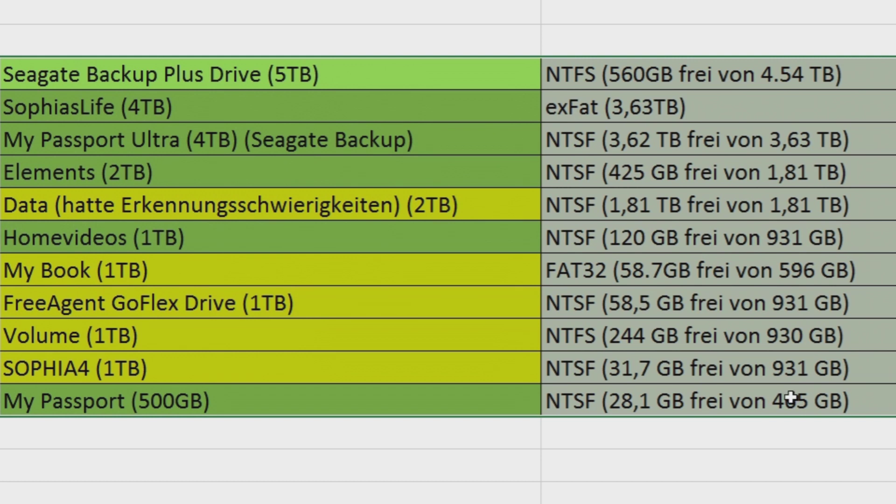
pyautogui.moveTo(203, 67); pyautogui.dragTo(211, 172)
pyautogui.click(227, 241)
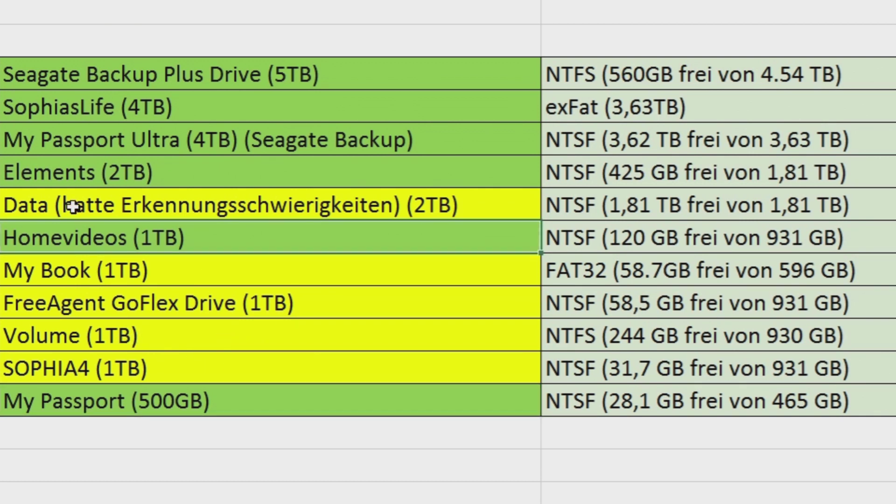
pyautogui.click(132, 363)
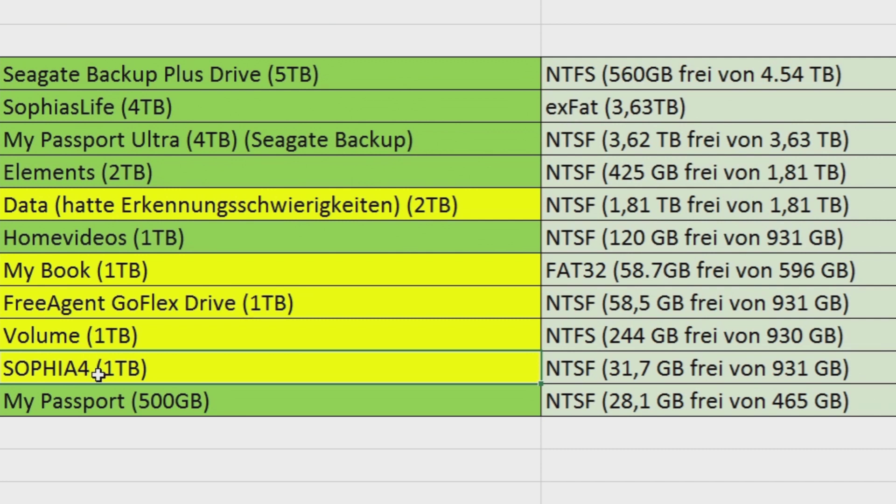
pyautogui.click(359, 204)
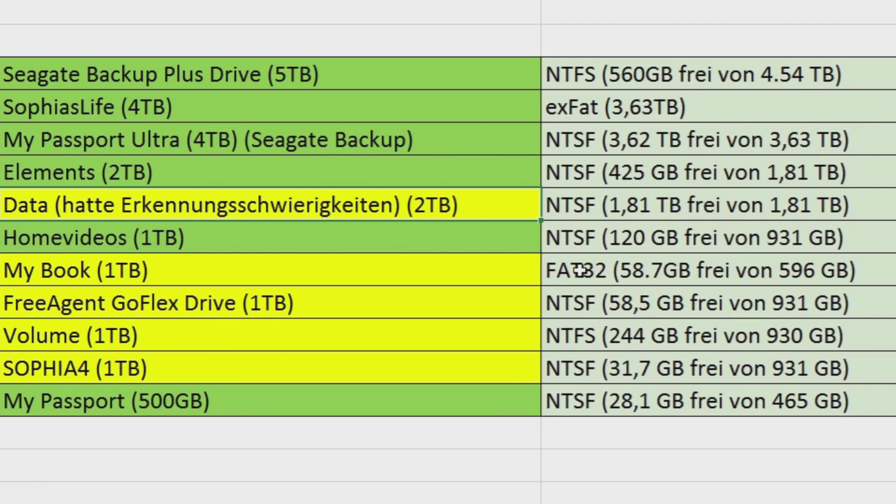
pyautogui.click(576, 94)
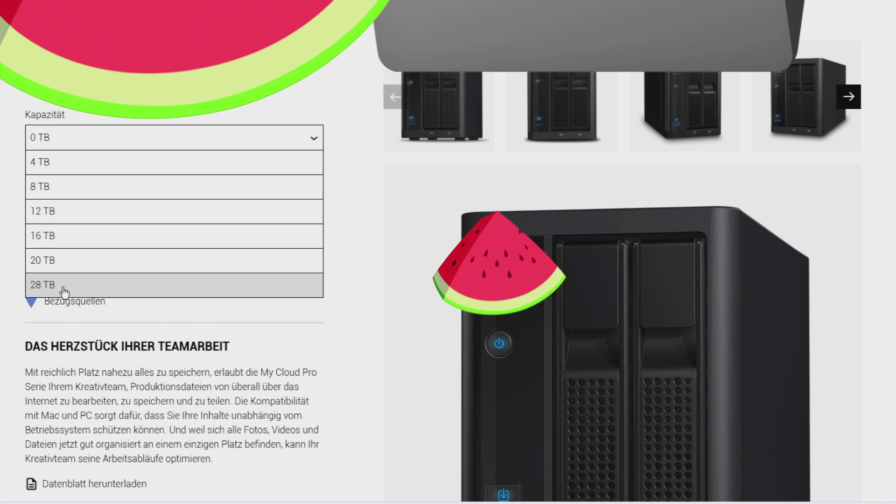
# Choose the 28 TB capacity for the My Cloud Pro on its product page
pyautogui.click(64, 286)
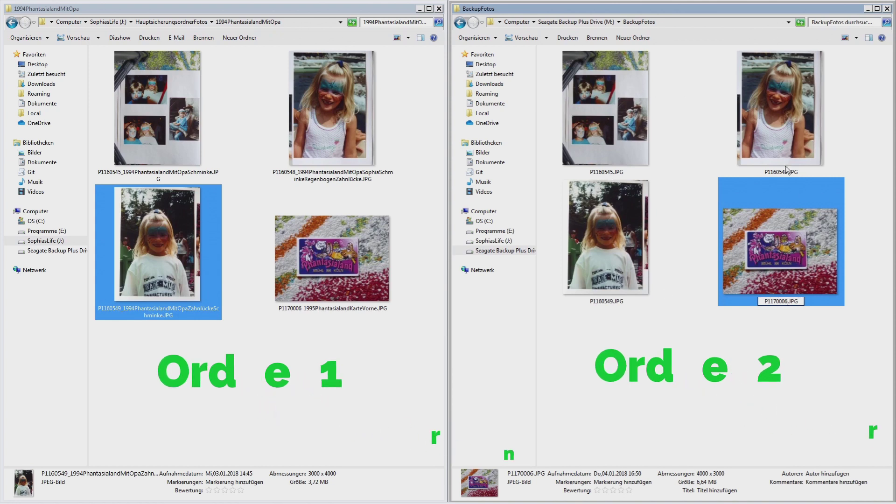
# Switch to the BackupFotos folder and rename all four photos together with the base name 19940801
pyautogui.click(756, 359)
pyautogui.click(441, 264)
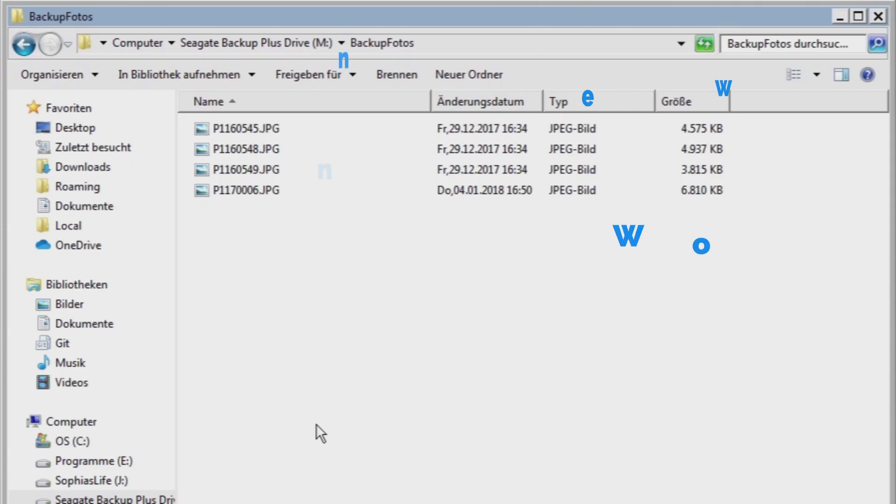
pyautogui.moveTo(382, 397); pyautogui.dragTo(200, 125)
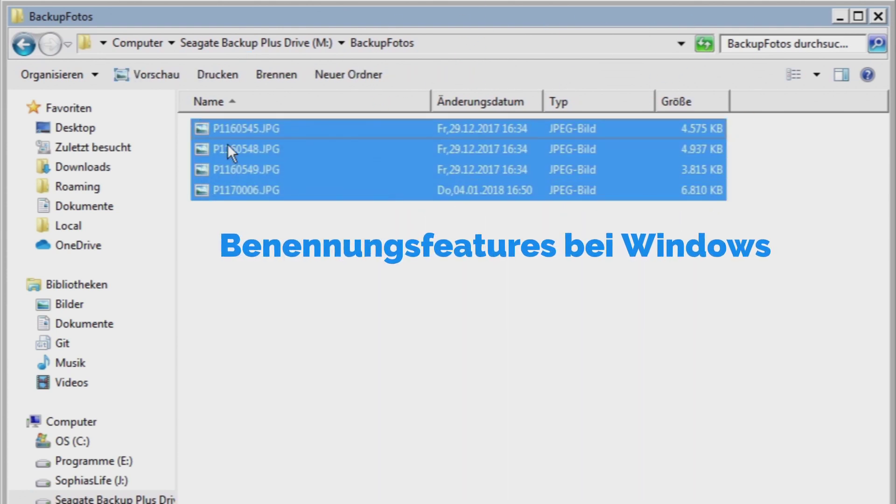
pyautogui.press('F2')
pyautogui.write('19940801')
pyautogui.press('Return')
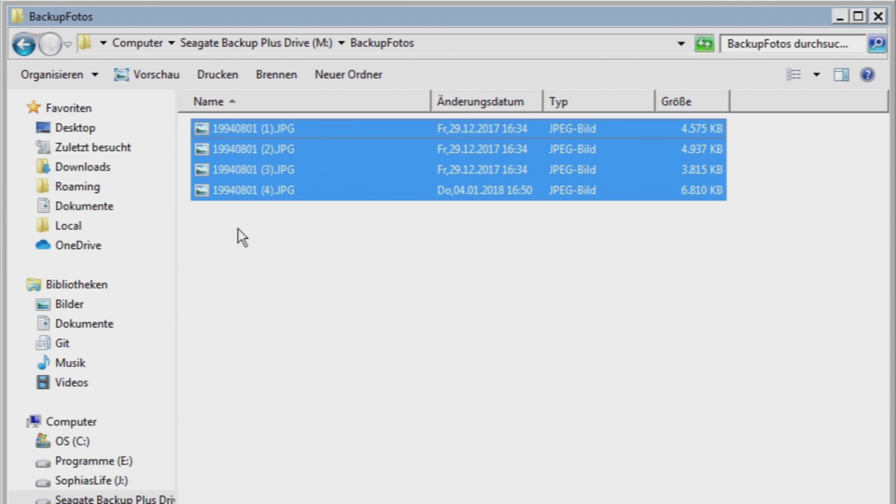
# Batch-rename the four selected photos with the base name 19940801_Phantasialand
pyautogui.hotkey('ctrl', 'z')
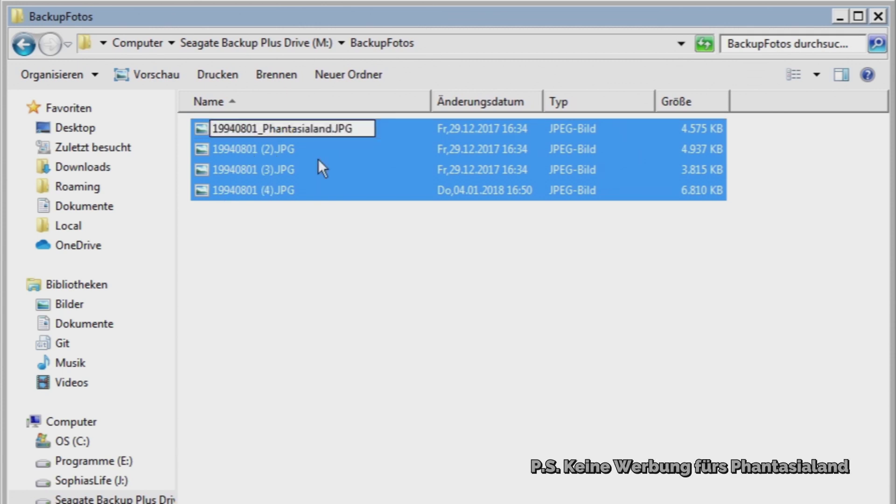
pyautogui.press('Return')
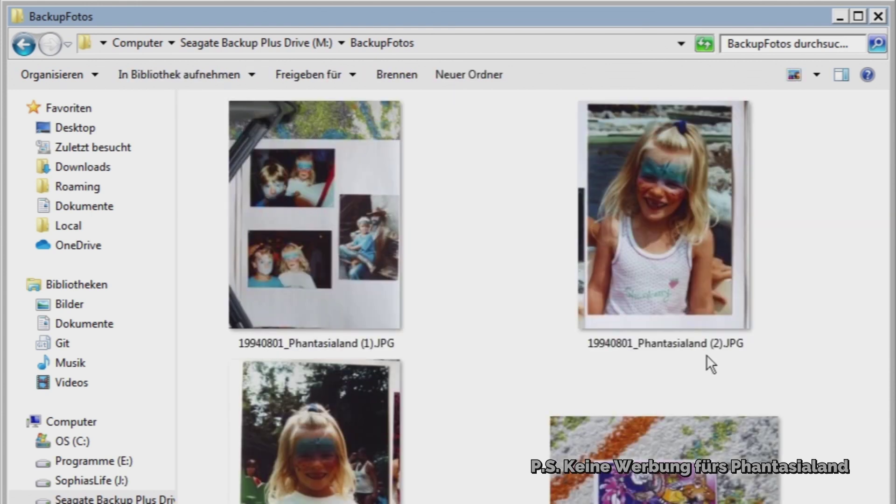
# Insert the girl's first name followed by MitSchminke after Phantasialand in the name of photo (2)
pyautogui.click(703, 337)
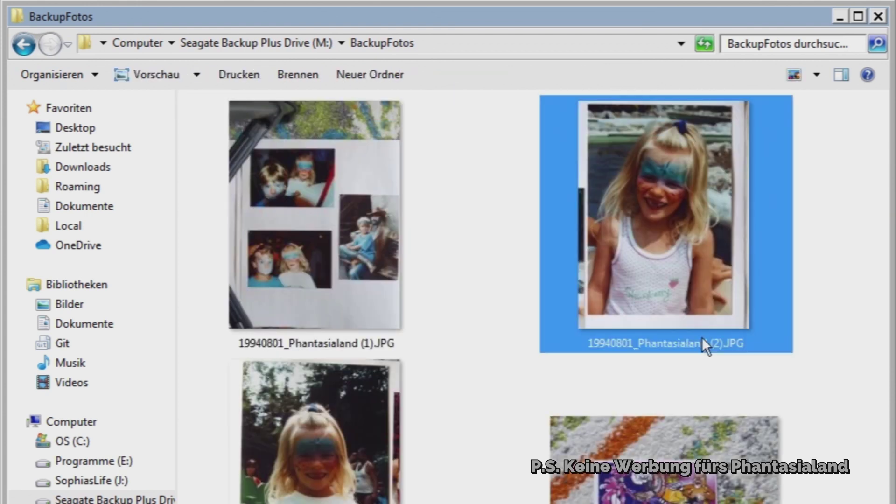
pyautogui.write('SophiaMitSchminke')
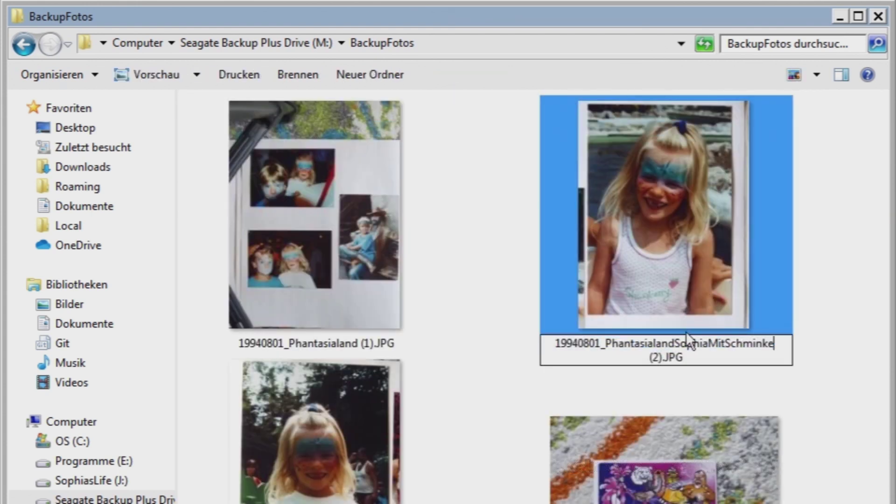
pyautogui.press('Tab')
# Insert Eintrittskarte after Phantasialand in the file name of the entrance ticket photo (4)
pyautogui.click(477, 469)
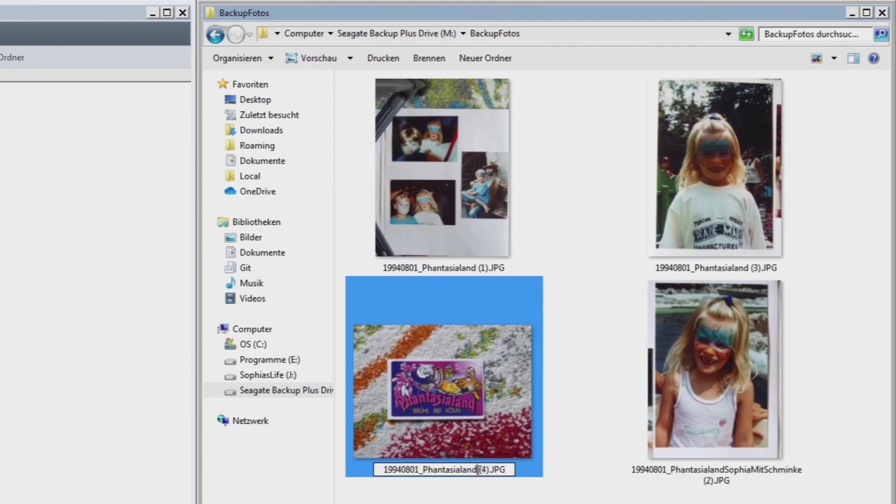
pyautogui.write('Eintrittskarte')
pyautogui.press('Return')
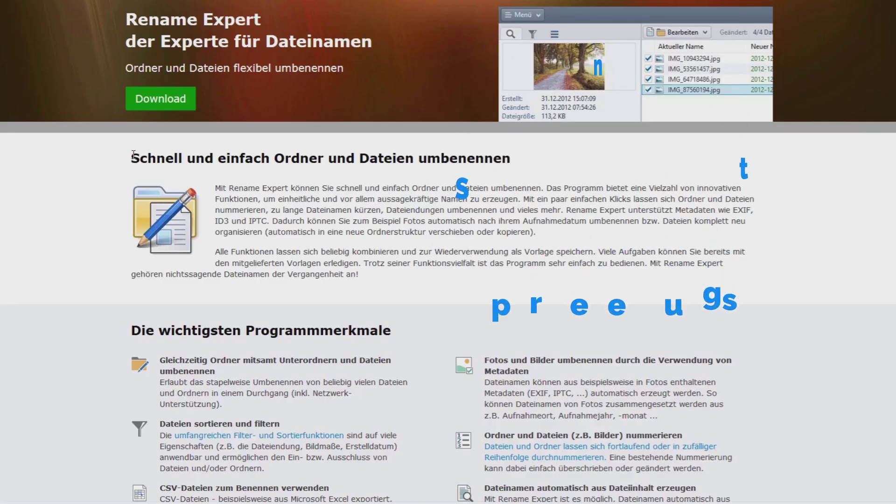
# Highlight the file-renaming headline and the product name on the Rename Expert website
pyautogui.moveTo(131, 159); pyautogui.dragTo(555, 159)
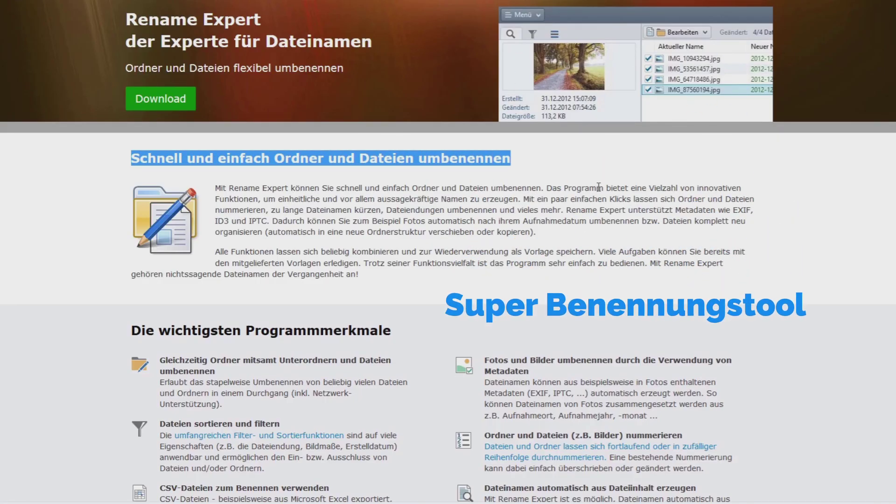
pyautogui.moveTo(126, 20); pyautogui.dragTo(261, 20)
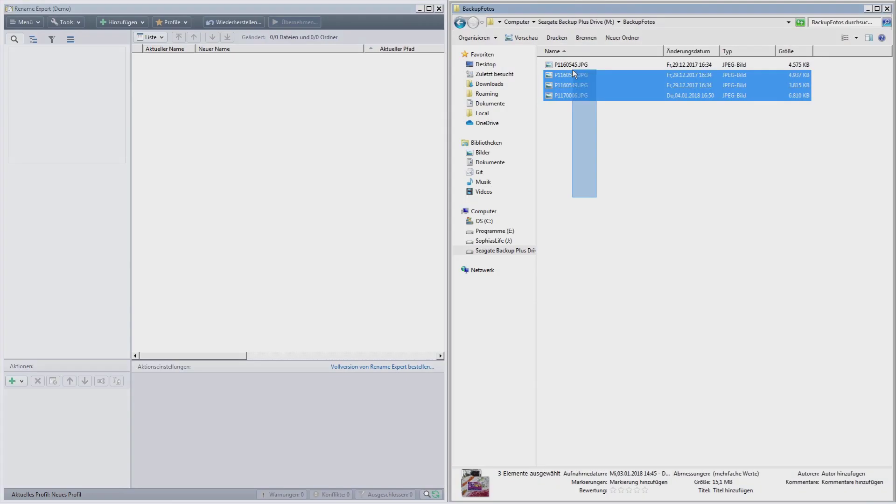
# Add the four BackupFotos photos to Rename Expert and create an Einfügen action with the text 19940801_Phantasialand_
pyautogui.moveTo(573, 69); pyautogui.dragTo(294, 110)
pyautogui.click(16, 381)
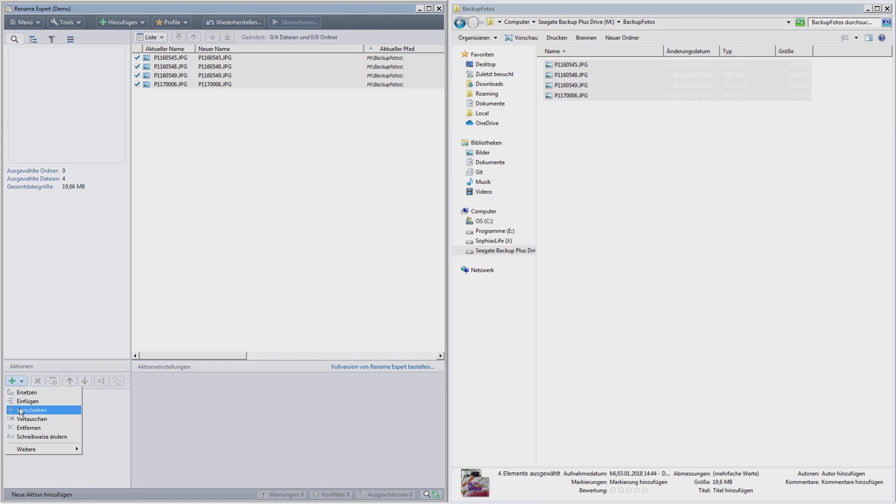
pyautogui.click(27, 401)
pyautogui.write('19940801_')
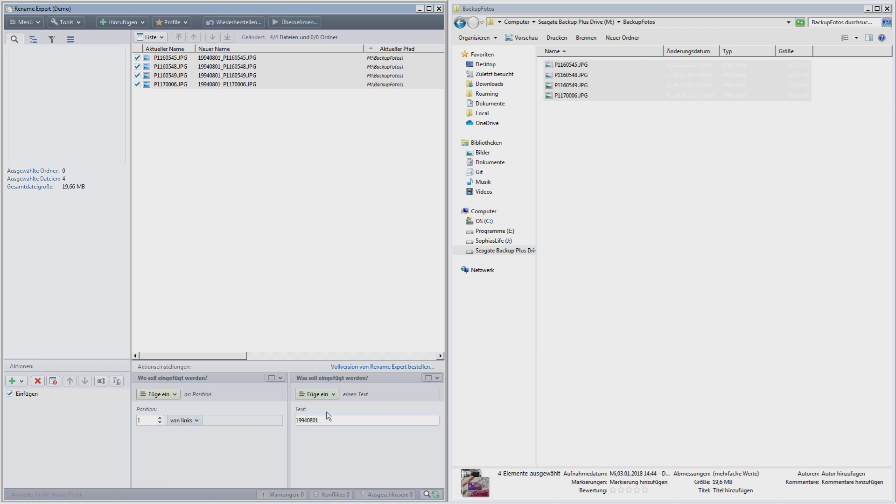
pyautogui.write('Phantasialand_')
# Try position 9 from the left for the inserted text and return it to position 1
pyautogui.click(160, 418)
pyautogui.click(160, 418)
pyautogui.click(160, 417)
pyautogui.click(160, 417)
pyautogui.click(160, 417)
pyautogui.click(160, 417)
pyautogui.click(160, 418)
pyautogui.click(160, 418)
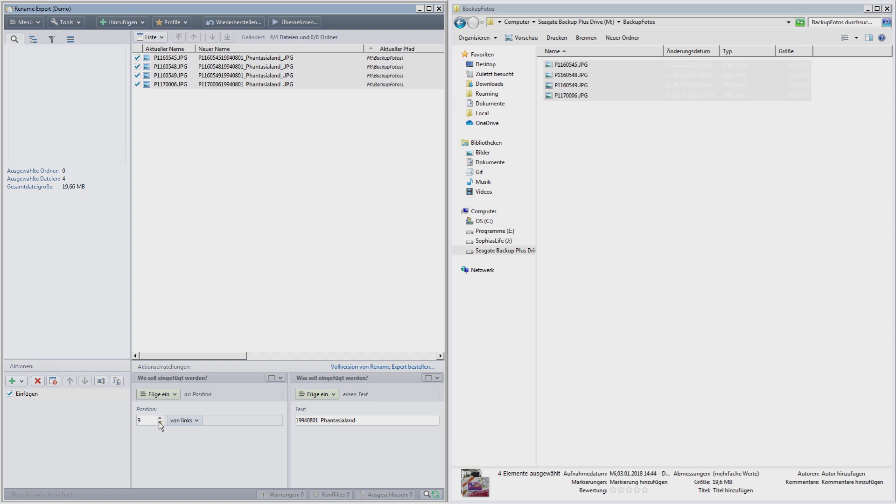
pyautogui.click(160, 423)
pyautogui.click(160, 422)
pyautogui.click(160, 422)
pyautogui.click(160, 422)
pyautogui.click(160, 423)
pyautogui.click(160, 423)
pyautogui.click(160, 422)
pyautogui.click(160, 422)
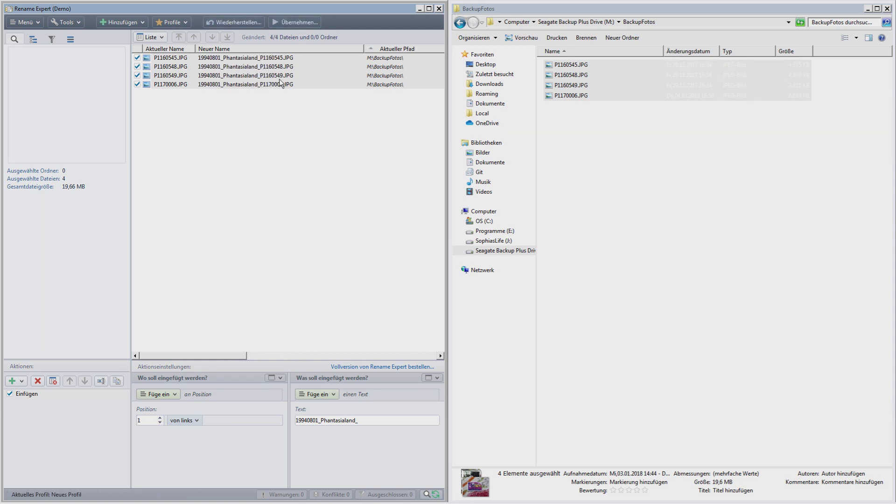
# Apply the prepared prefix rename to all four photos
pyautogui.click(300, 24)
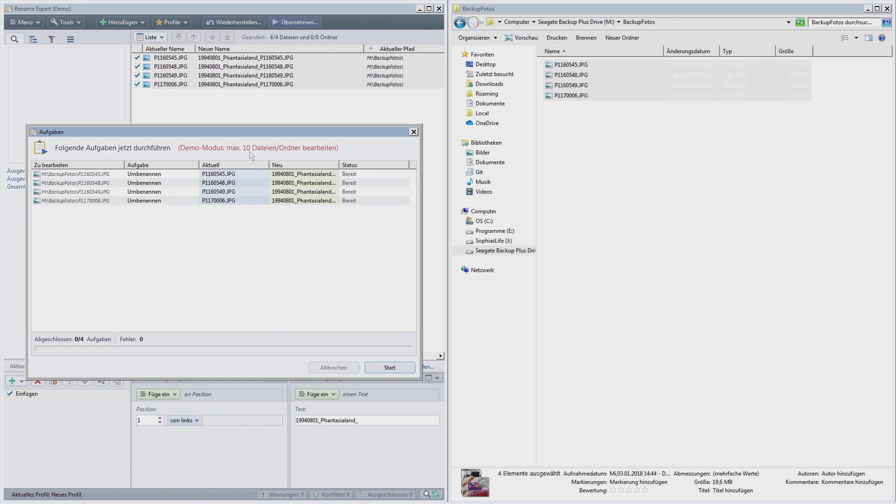
pyautogui.click(379, 367)
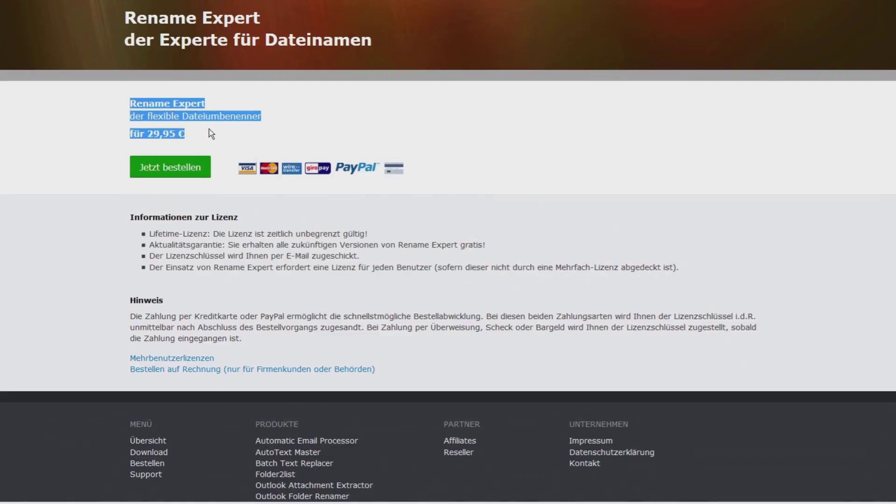
# Highlight the Rename Expert product name and price on the website's order page
pyautogui.click(189, 133)
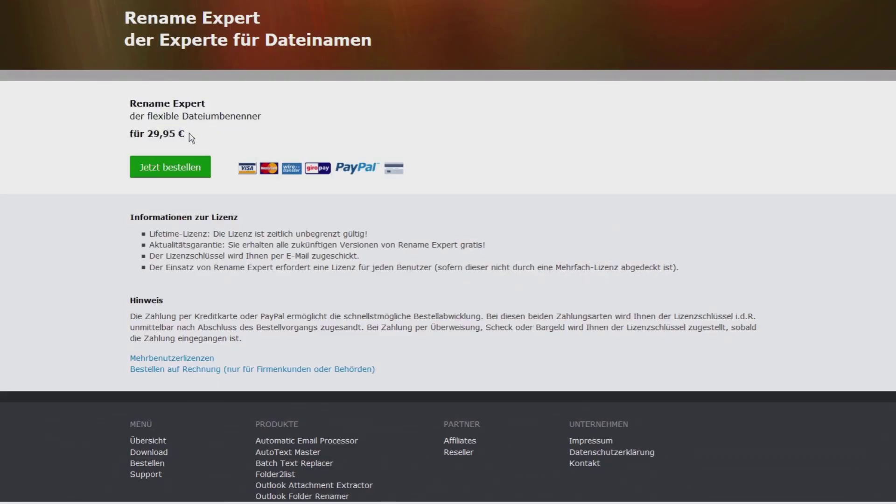
pyautogui.moveTo(189, 136)
pyautogui.mouseDown()
pyautogui.moveTo(111, 85)
pyautogui.moveTo(119, 14)
pyautogui.moveTo(172, 117)
pyautogui.moveTo(193, 135)
pyautogui.mouseUp()
pyautogui.click(131, 105)
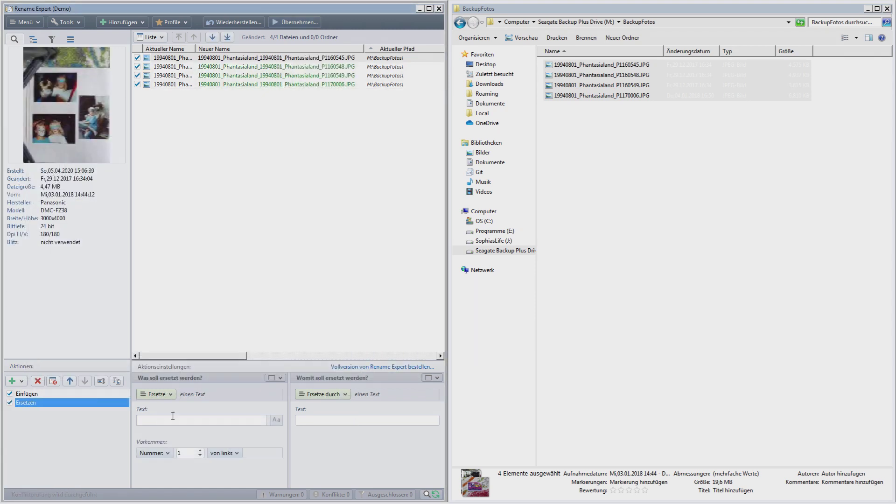
# Configure the Ersetzen action to replace 0801 with 0902, apply it to the four photos and close the task list
pyautogui.click(173, 423)
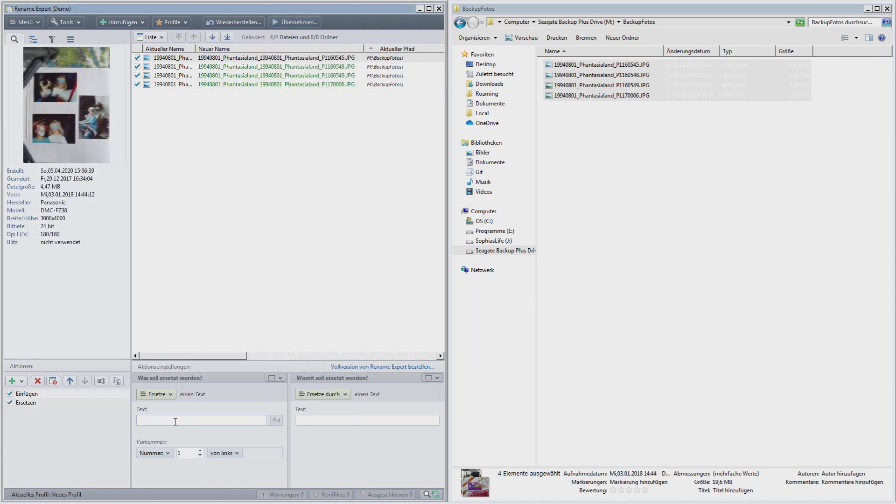
pyautogui.write('0801')
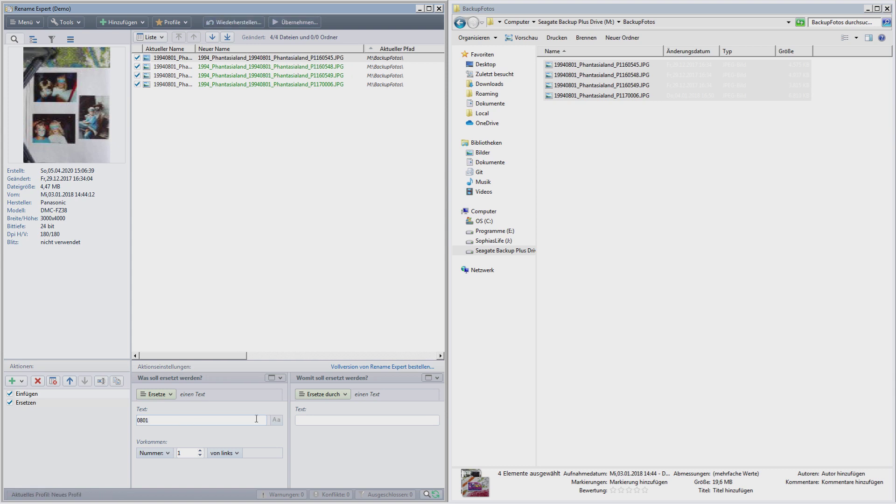
pyautogui.write('0902')
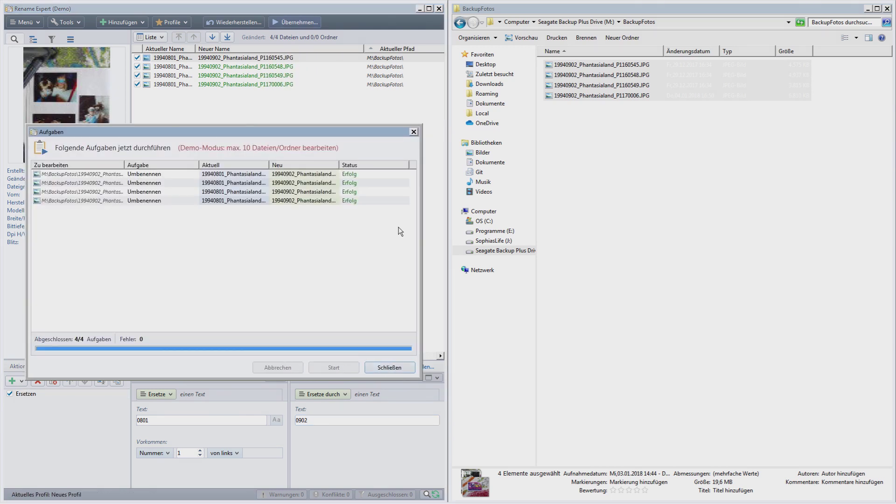
pyautogui.click(413, 132)
# Add an Einfügen action that inserts the Erstelldatum metadata at position 1 from the left using the Jahr-Monat-Tag Stunde_Minute template
pyautogui.click(21, 381)
pyautogui.moveTo(42, 449)
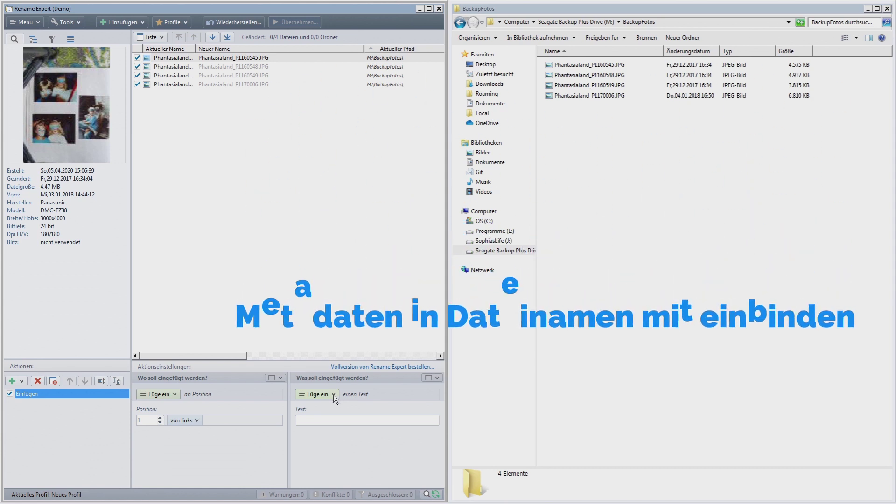
pyautogui.click(333, 395)
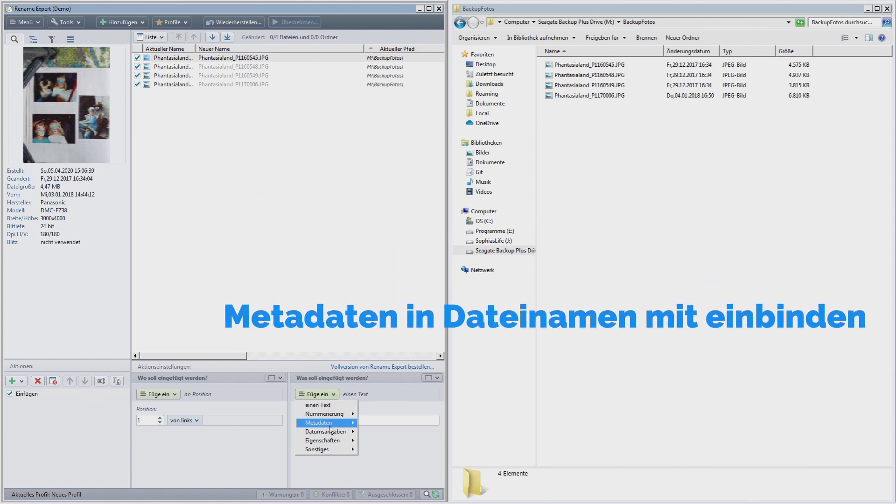
pyautogui.moveTo(329, 432)
pyautogui.click(427, 351)
pyautogui.click(318, 411)
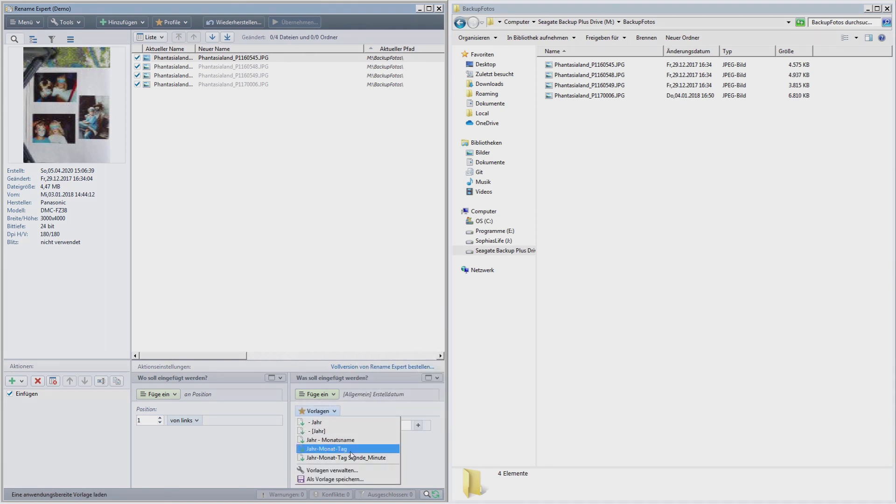
pyautogui.click(374, 458)
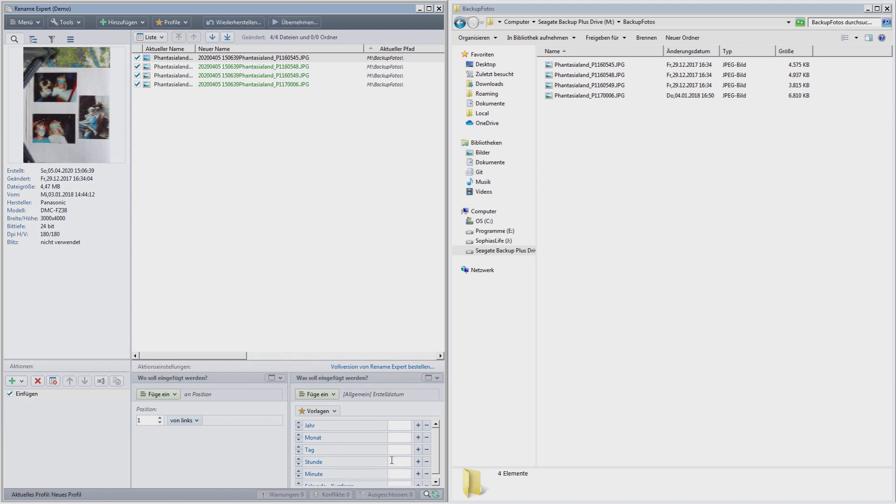
# Put an underscore after both Tag and Sekunde - Kurzform in the inserted date and apply the rename to the four photos
pyautogui.click(398, 450)
pyautogui.write('_')
pyautogui.click(403, 481)
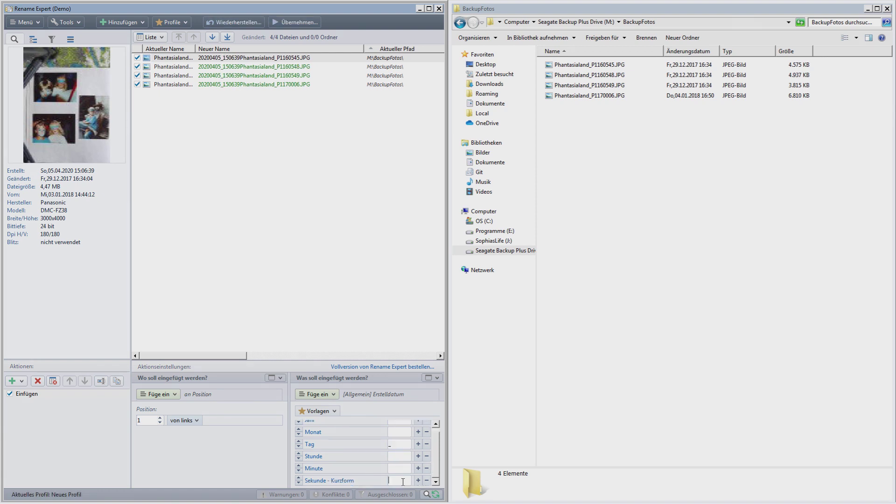
pyautogui.write('_')
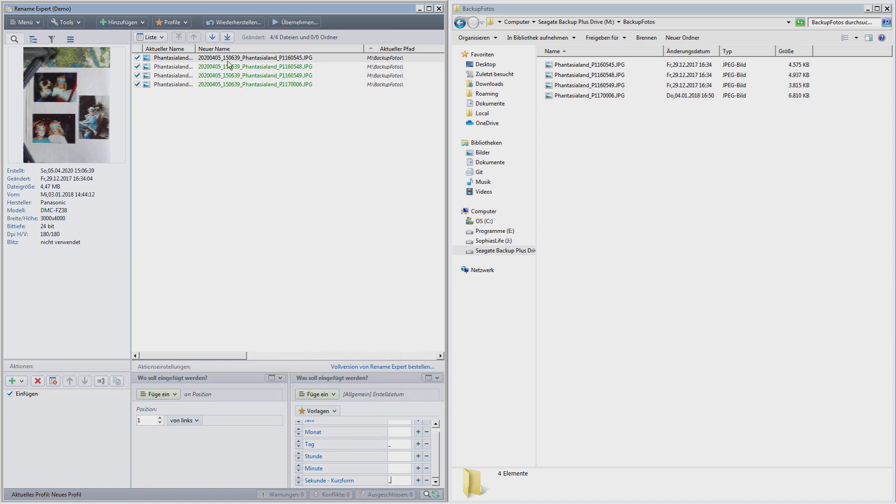
pyautogui.click(294, 24)
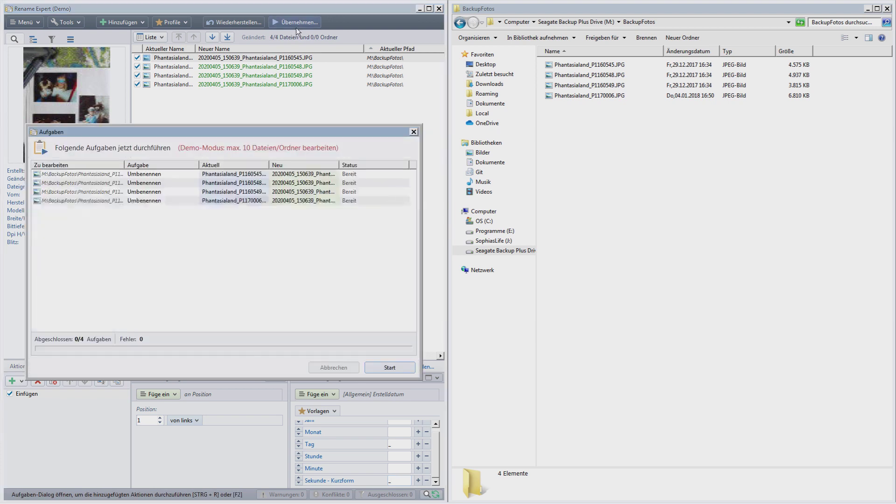
pyautogui.click(388, 369)
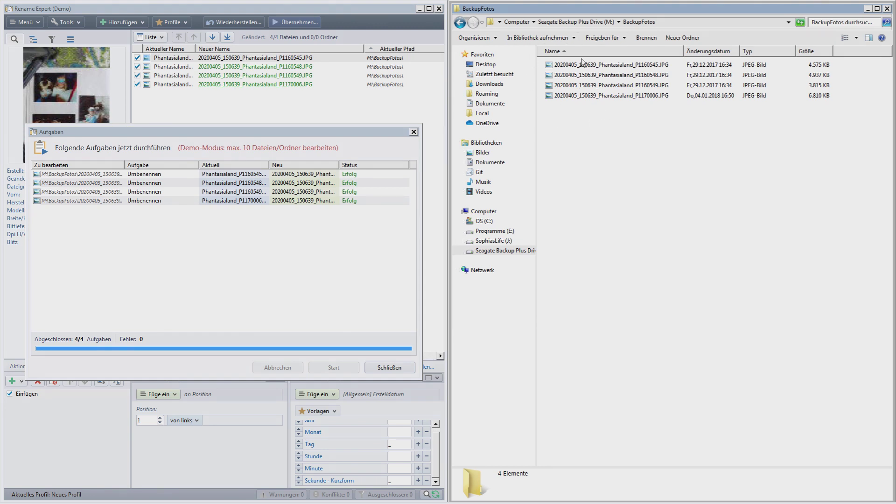
# Check the four renamed photos one by one in the BackupFotos folder and close the task list
pyautogui.click(564, 66)
pyautogui.click(566, 75)
pyautogui.click(566, 85)
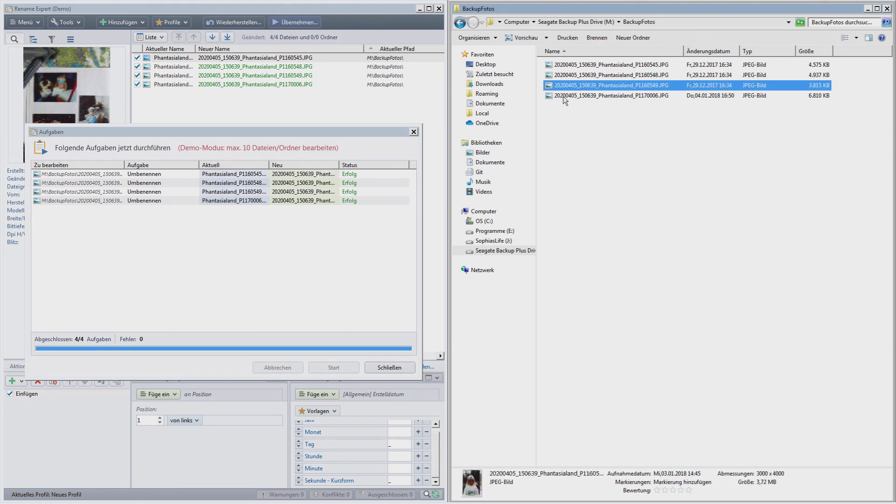
pyautogui.click(566, 96)
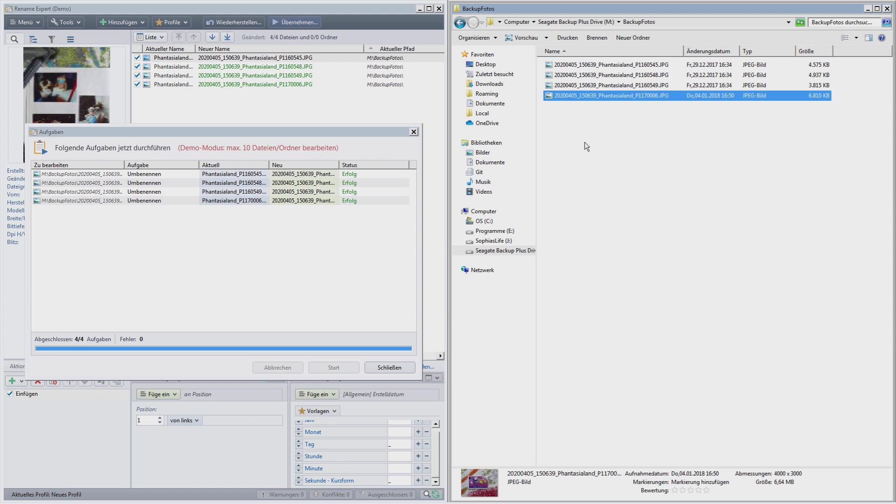
pyautogui.click(606, 161)
pyautogui.click(401, 371)
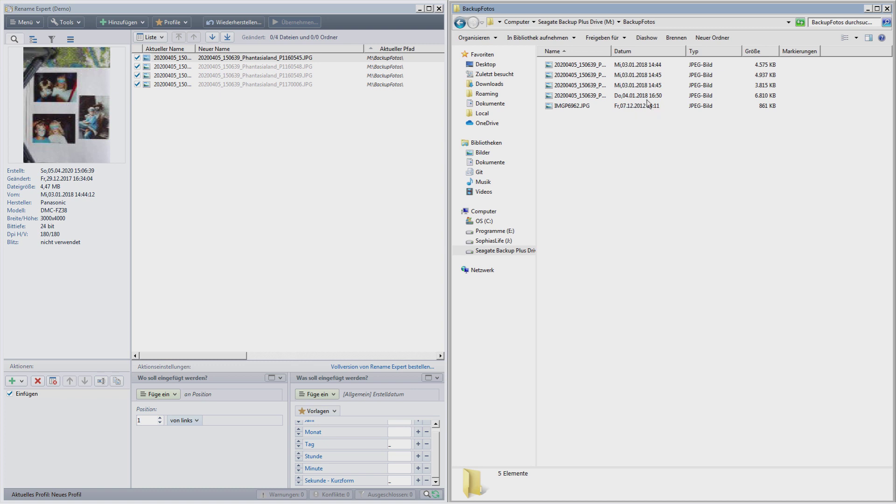
# View the photo IMGP6962.JPG and try inserting its Änderungsdatum with the Jahr-Monat-Tag Stunde_Minute template
pyautogui.doubleClick(570, 106)
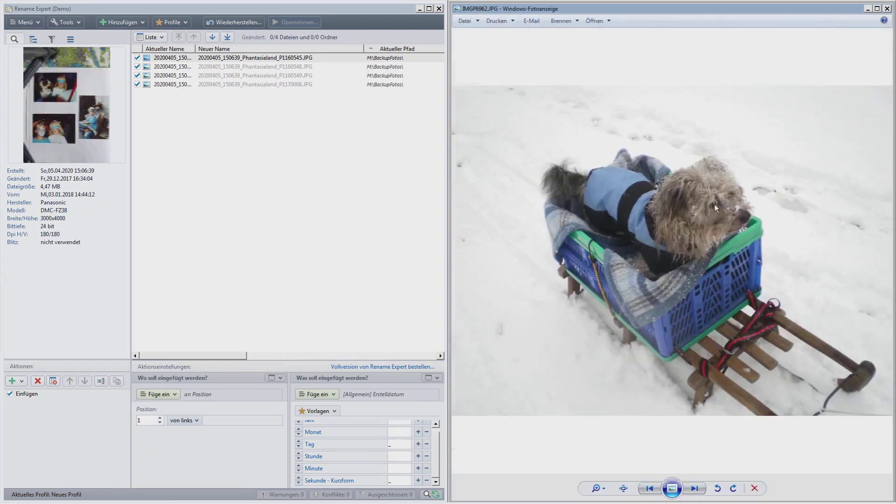
pyautogui.click(888, 9)
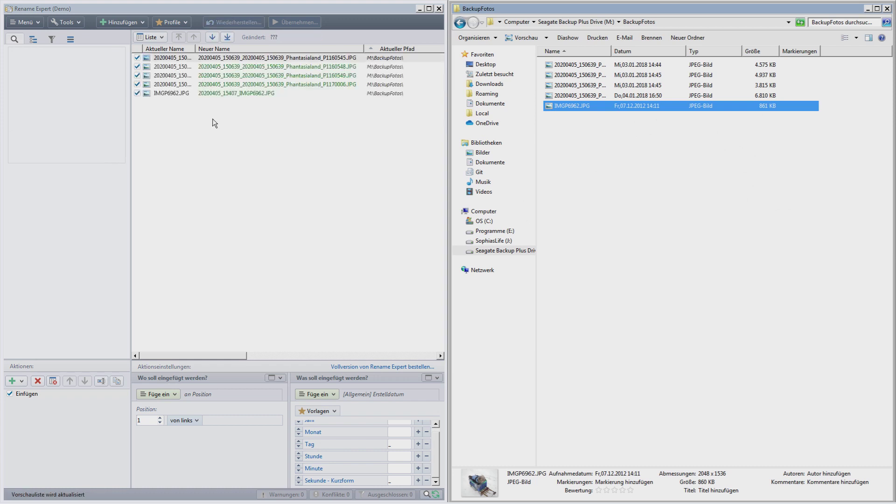
pyautogui.click(21, 381)
pyautogui.click(23, 402)
pyautogui.click(311, 425)
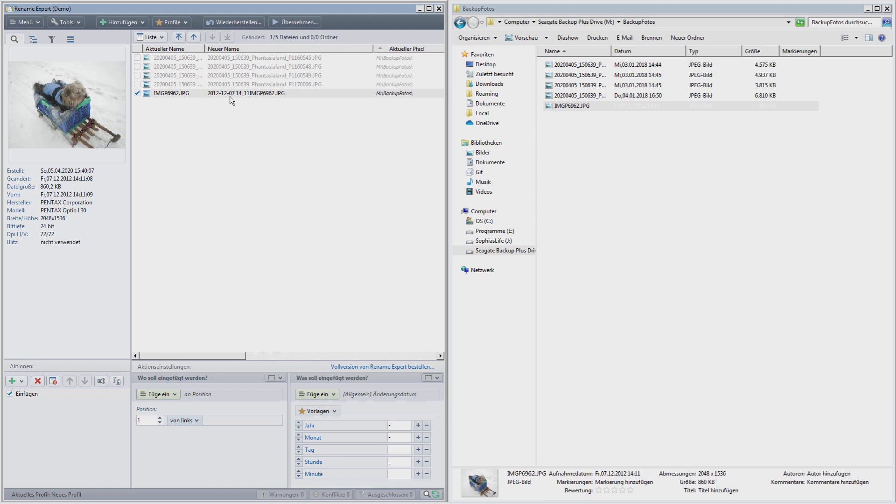
# Insert the photo metadata Aufnahmedatum with underscores after Tag and Sekunde, and apply the rename to IMGP6962.JPG
pyautogui.click(337, 393)
pyautogui.moveTo(336, 393)
pyautogui.click(423, 378)
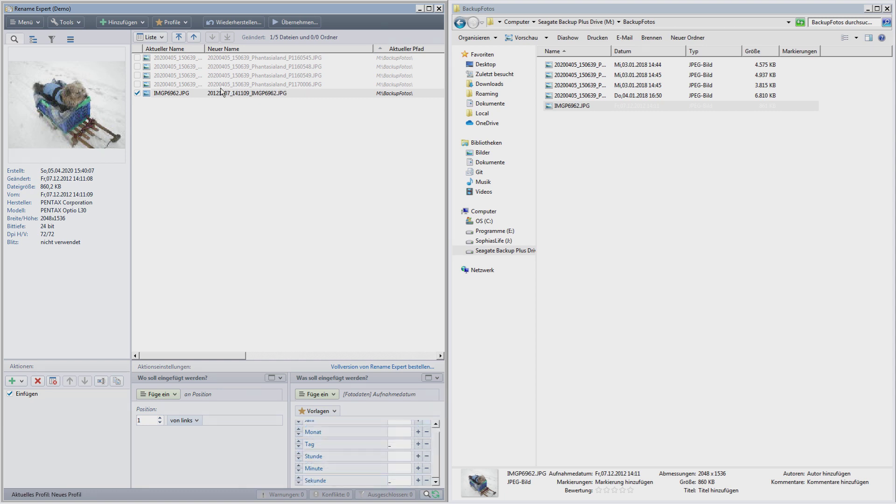
pyautogui.click(285, 21)
pyautogui.click(334, 367)
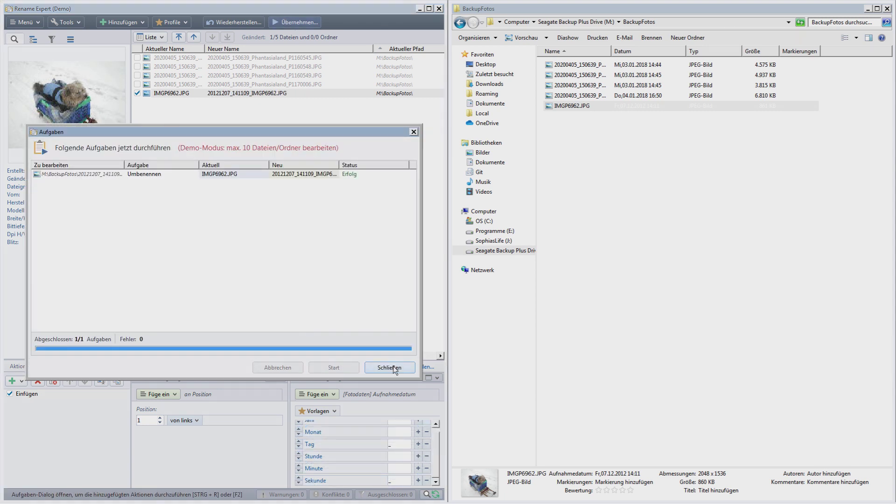
# Highlight the date and time prefix in the renamed dog photo's file name in Explorer and close the task list
pyautogui.click(589, 67)
pyautogui.click(567, 66)
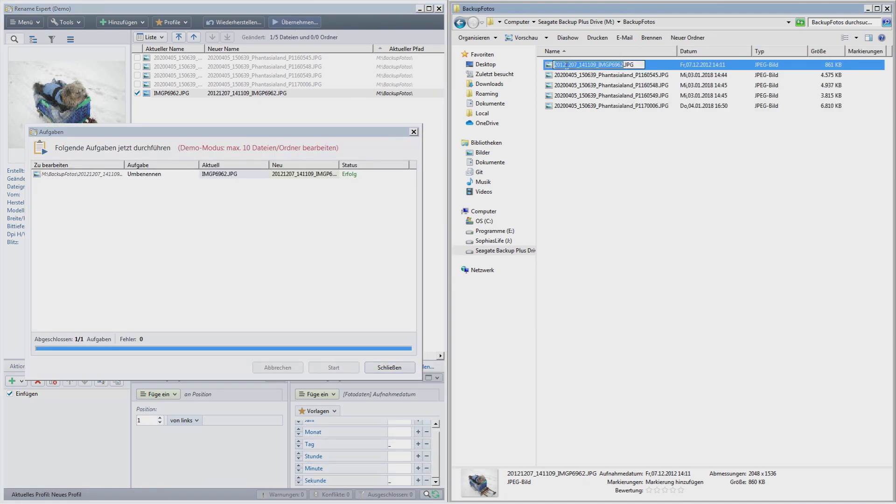
pyautogui.click(597, 65)
pyautogui.hotkey('shift', 'Home')
pyautogui.click(389, 367)
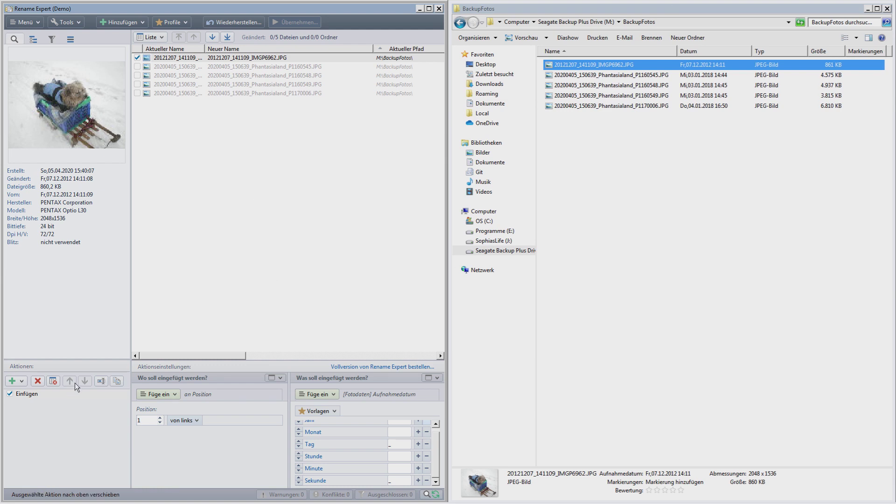
pyautogui.moveTo(163, 503)
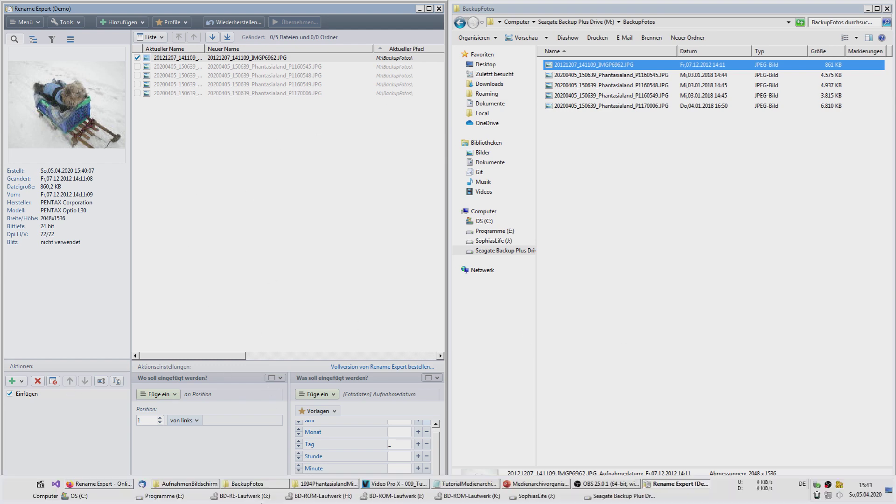